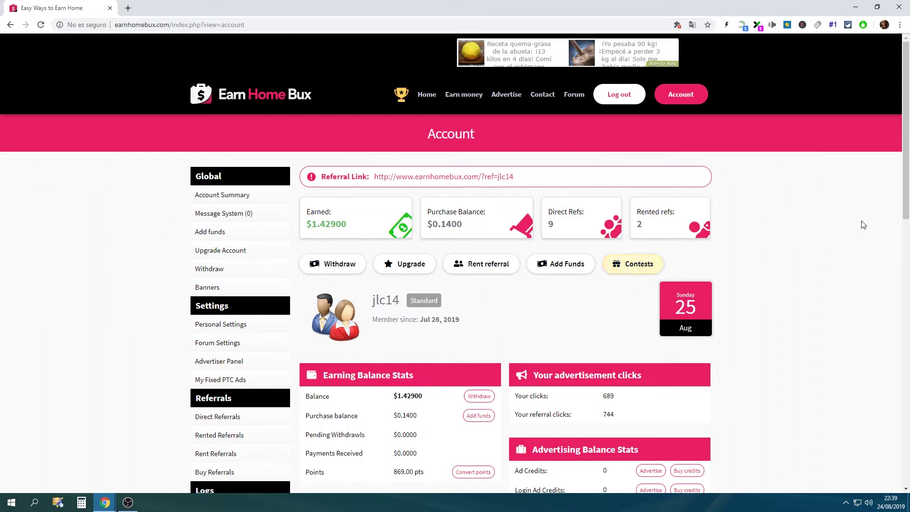
Step: Open the page for renting referrals and review the available referral packages and their prices
left_click(490, 272)
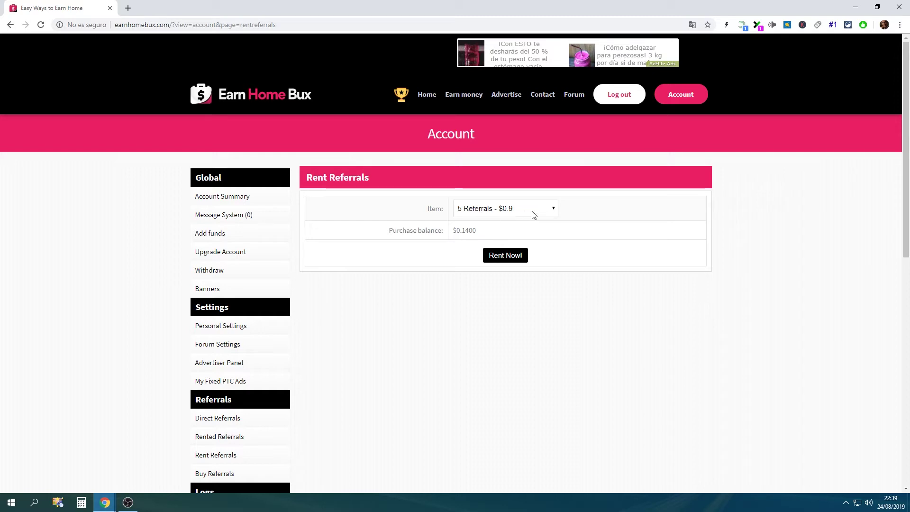
left_click(555, 211)
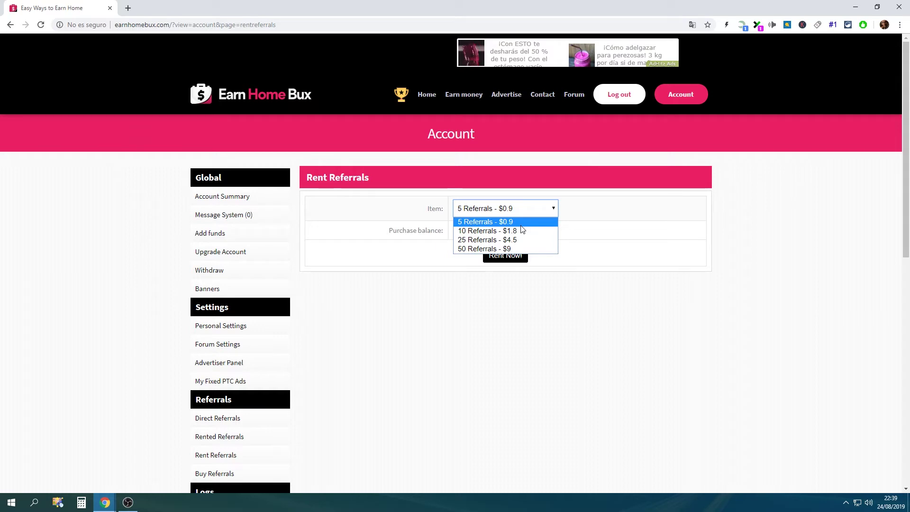
left_click(533, 342)
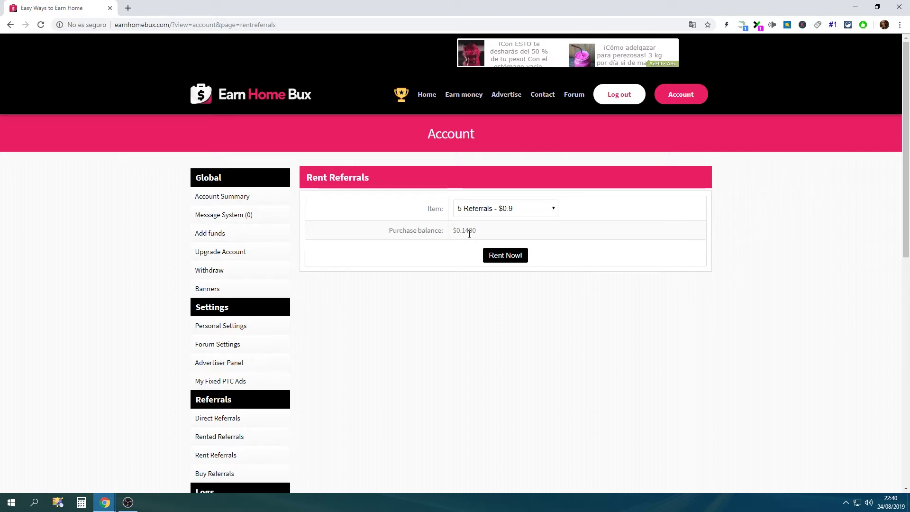
Step: Try to extend all rented referrals with the option to keep them for 30 more days at 3% off
left_click(236, 444)
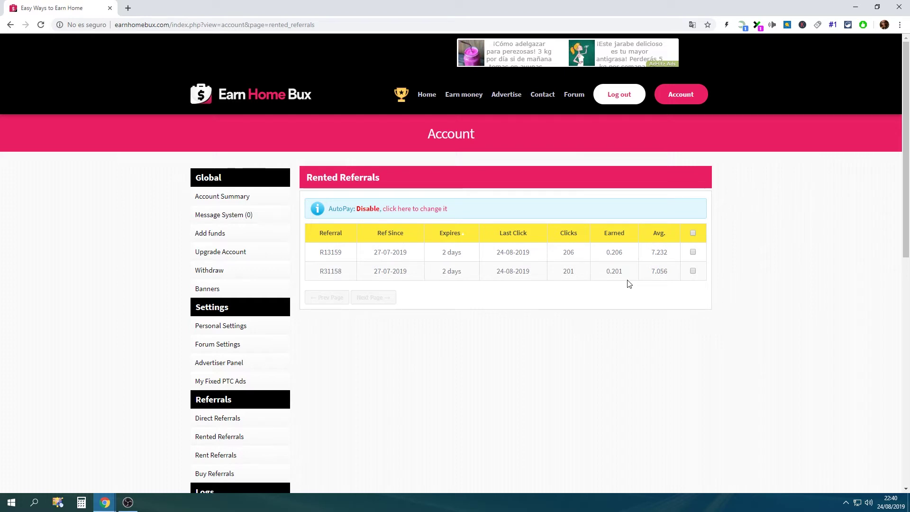
left_click(693, 233)
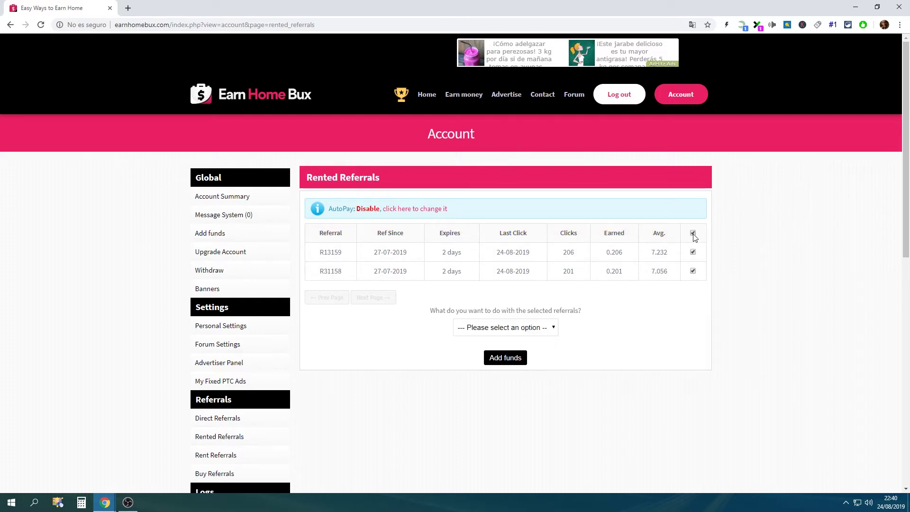
left_click(555, 328)
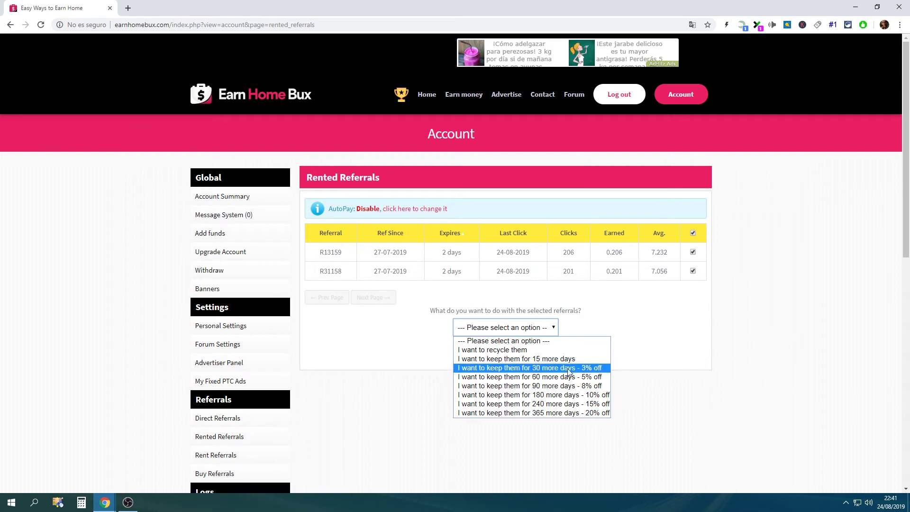
left_click(542, 370)
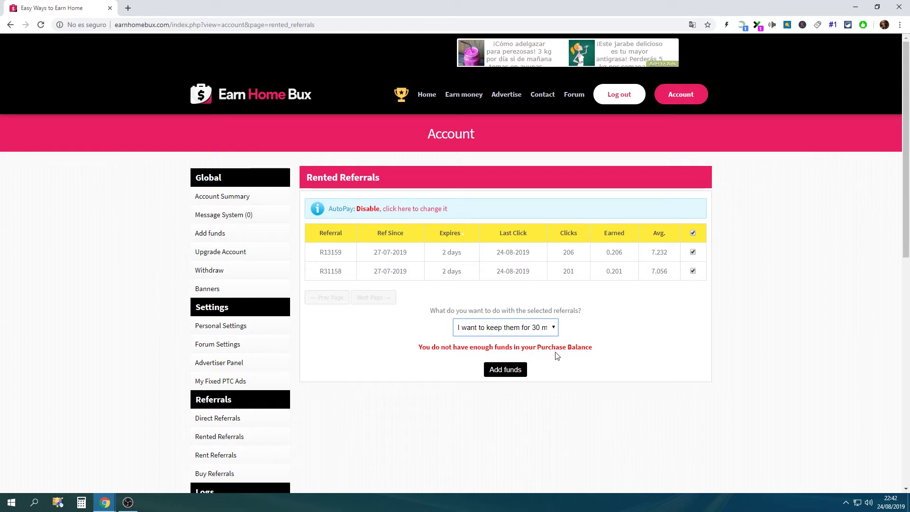
Step: Return to the account overview, then switch to Calculator and compute the cost of two referrals as 0,9 ÷ 5 × 2
left_click(697, 98)
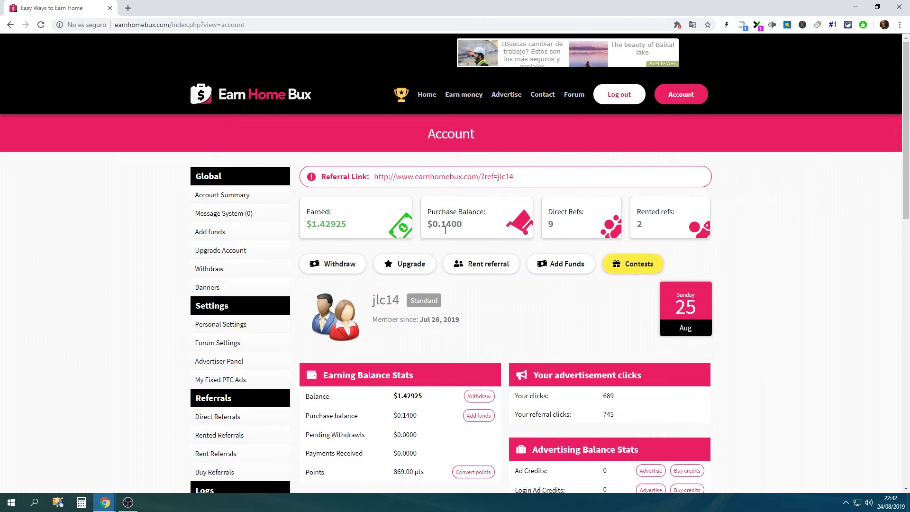
left_click(82, 502)
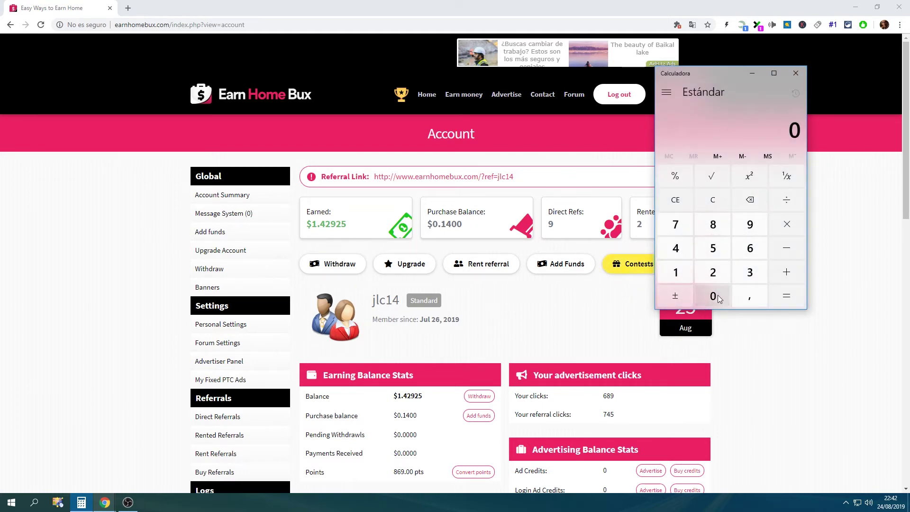
left_click(743, 298)
left_click(750, 225)
left_click(787, 201)
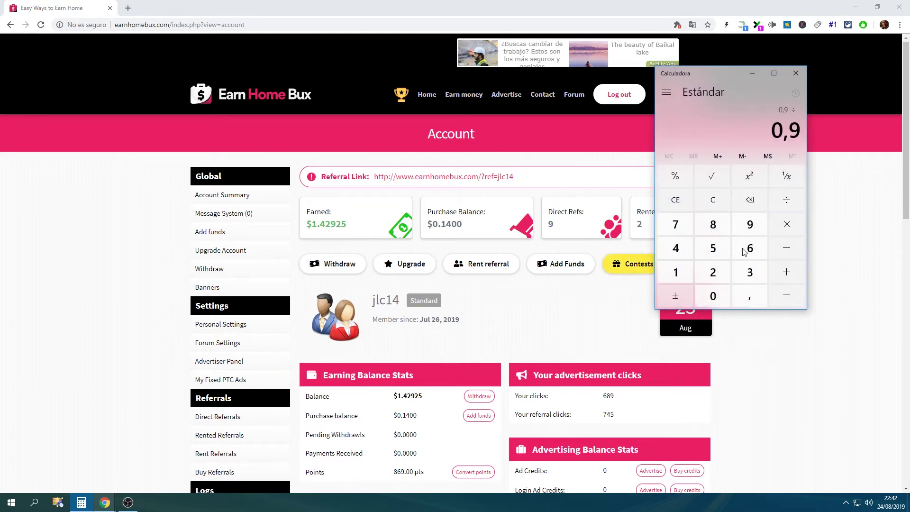
left_click(722, 252)
left_click(787, 294)
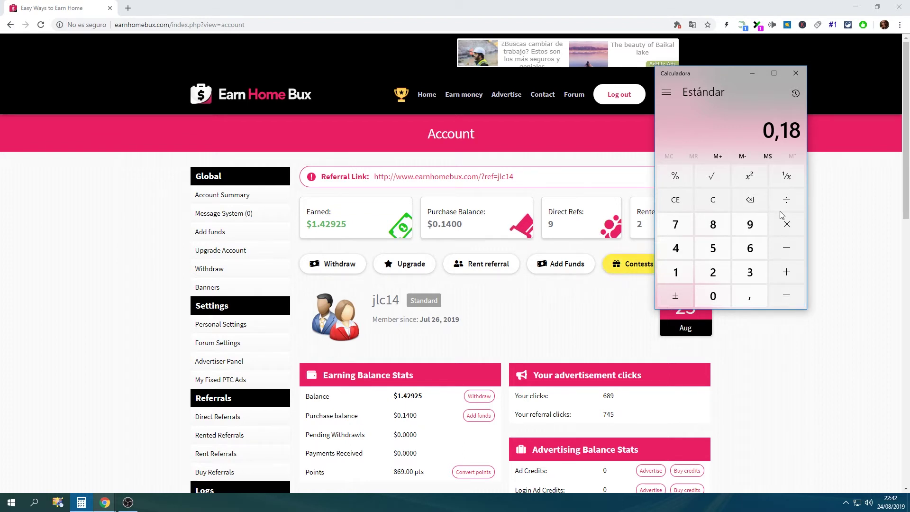
left_click(786, 223)
left_click(715, 273)
left_click(785, 294)
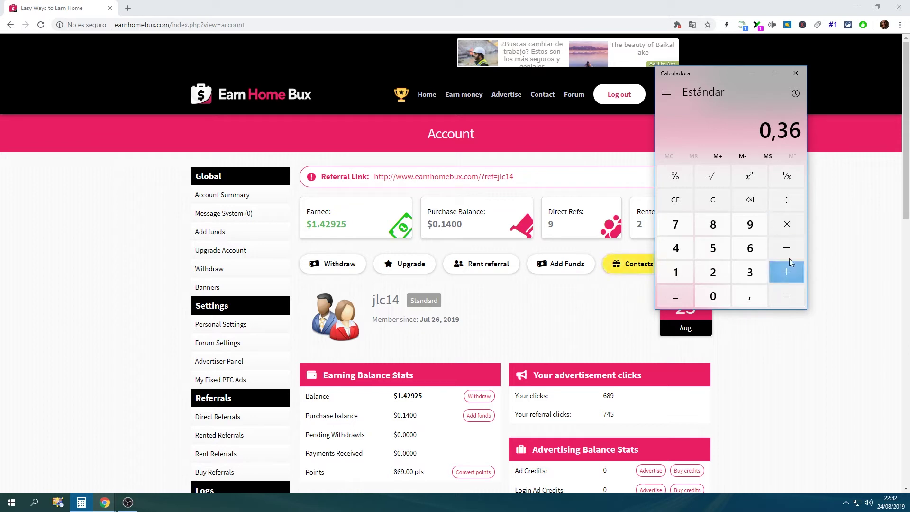
Step: Subtract 0,14 from the calculated renewal cost and return to the browser
left_click(786, 248)
left_click(718, 296)
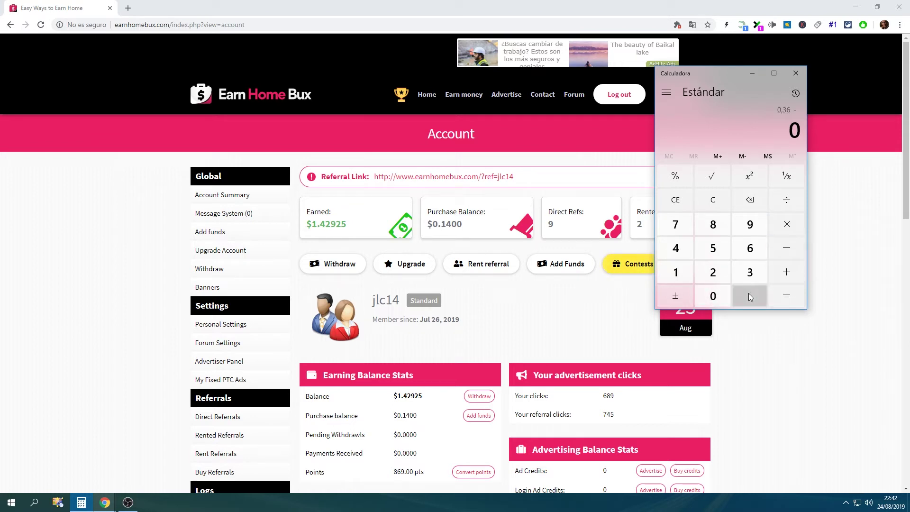
left_click(749, 296)
left_click(676, 272)
left_click(676, 248)
left_click(791, 299)
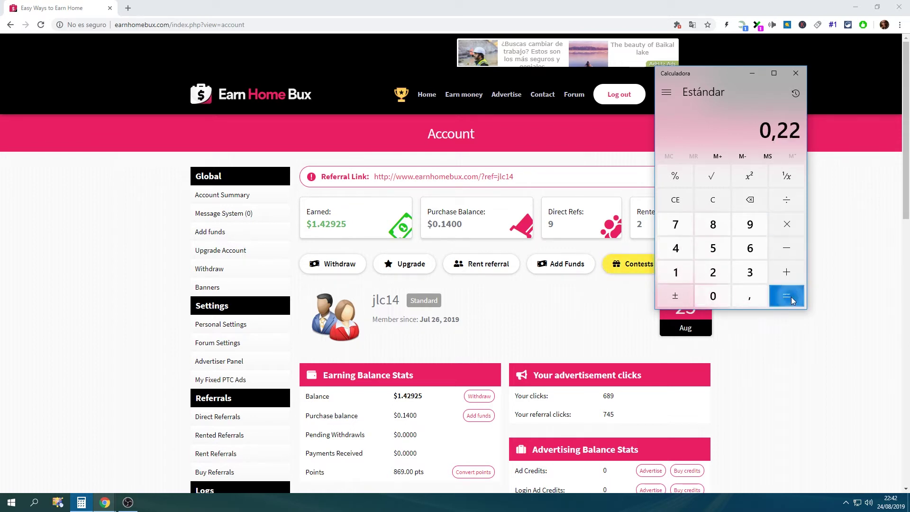
left_click(836, 381)
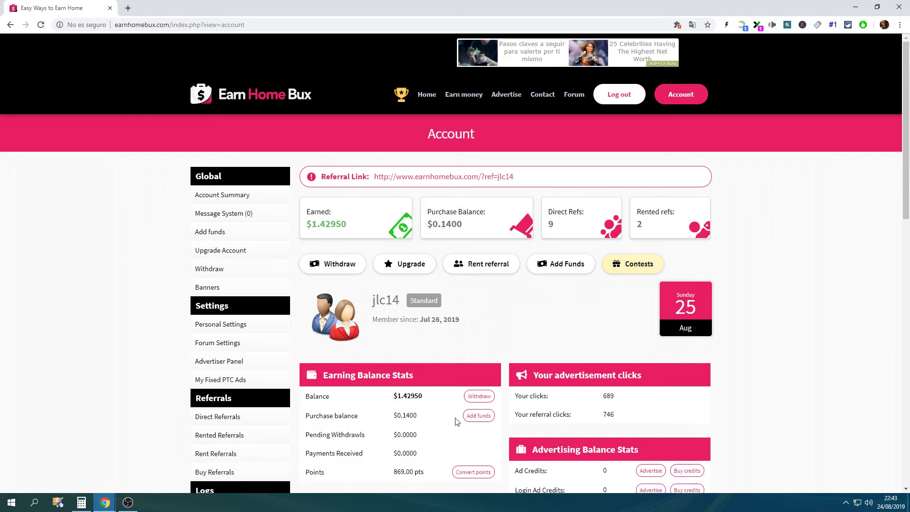
Step: Add 0.22 to the purchase balance using the Account Balance method, complete the order, and go back to the account overview
left_click(478, 418)
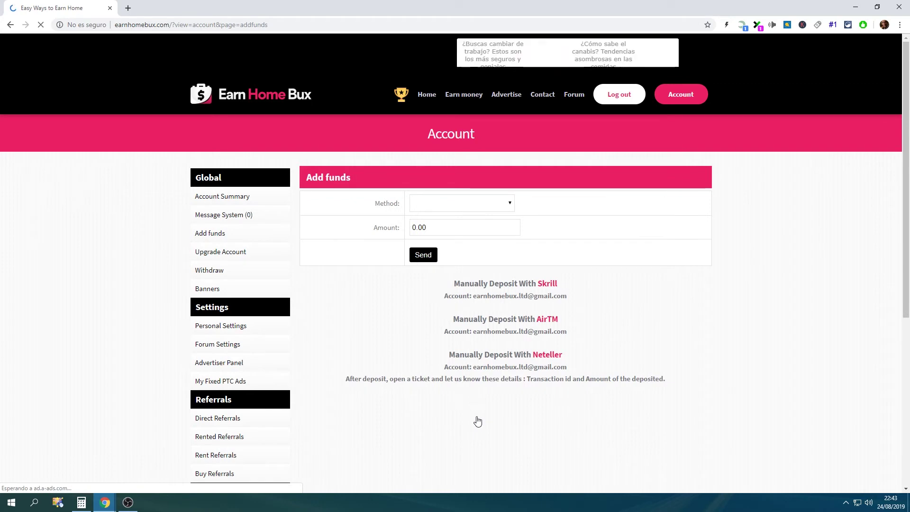
left_click(512, 204)
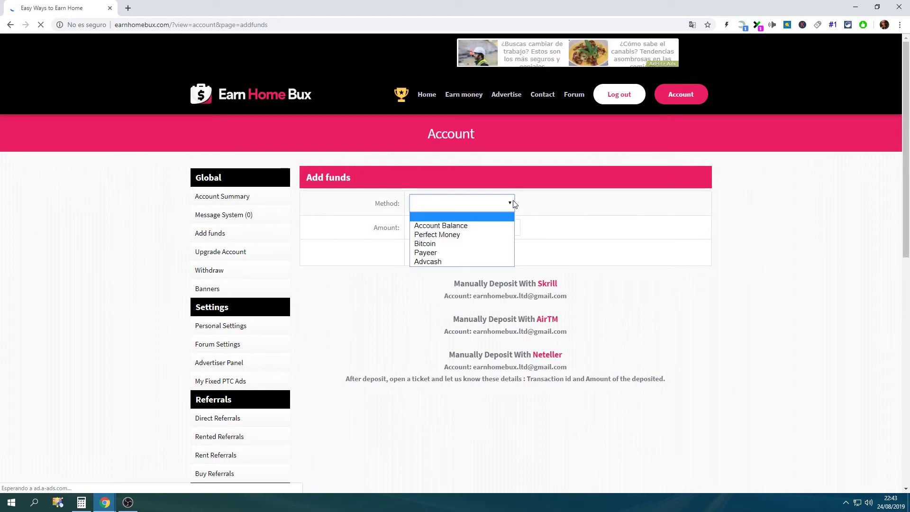
left_click(474, 225)
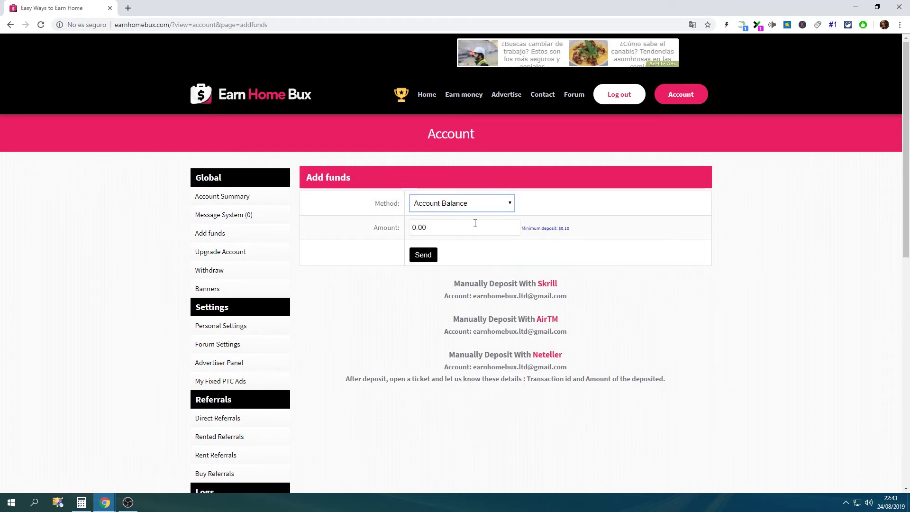
left_click(439, 226)
type("0")
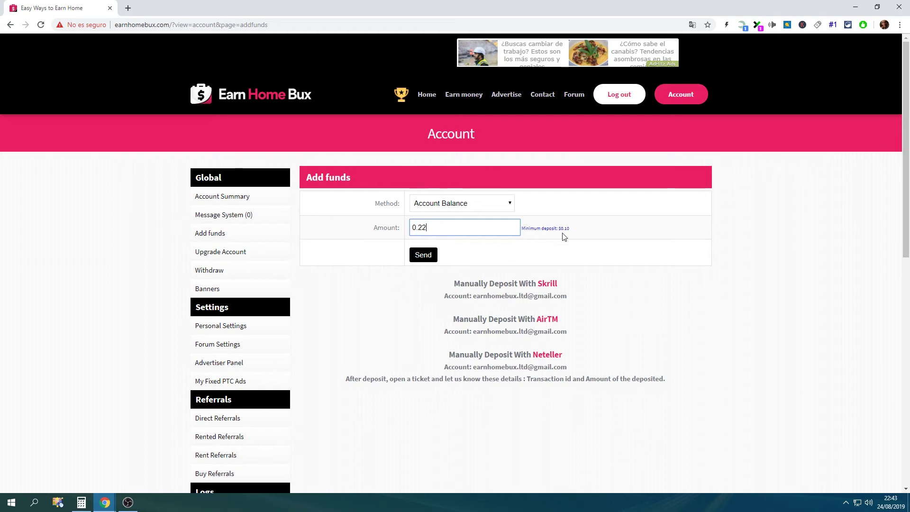
left_click(425, 255)
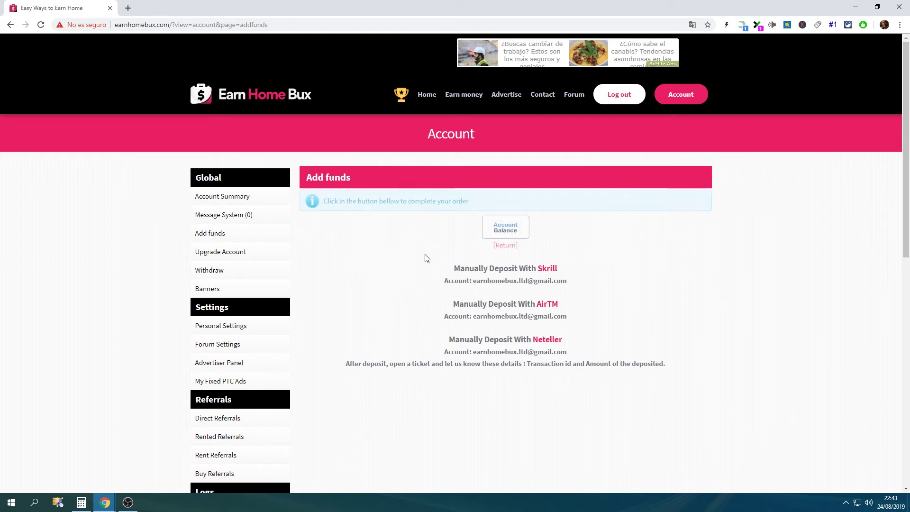
left_click(512, 230)
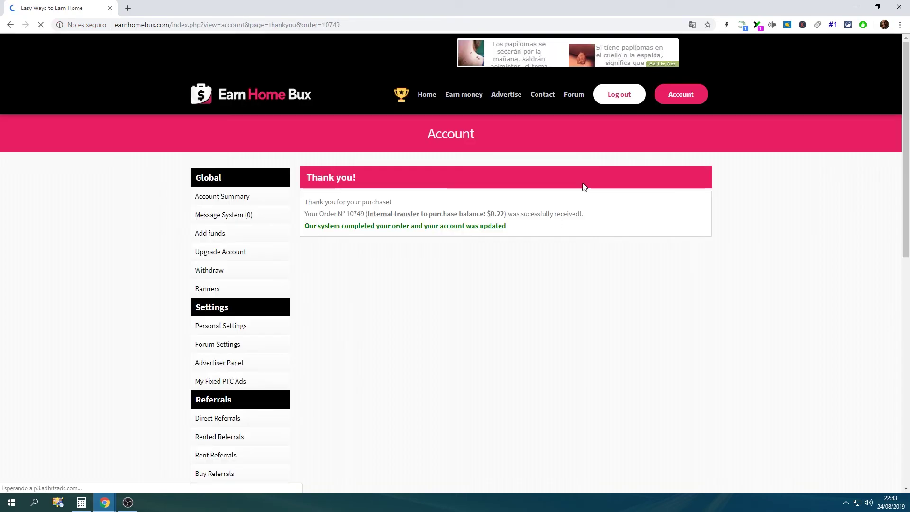
left_click(704, 100)
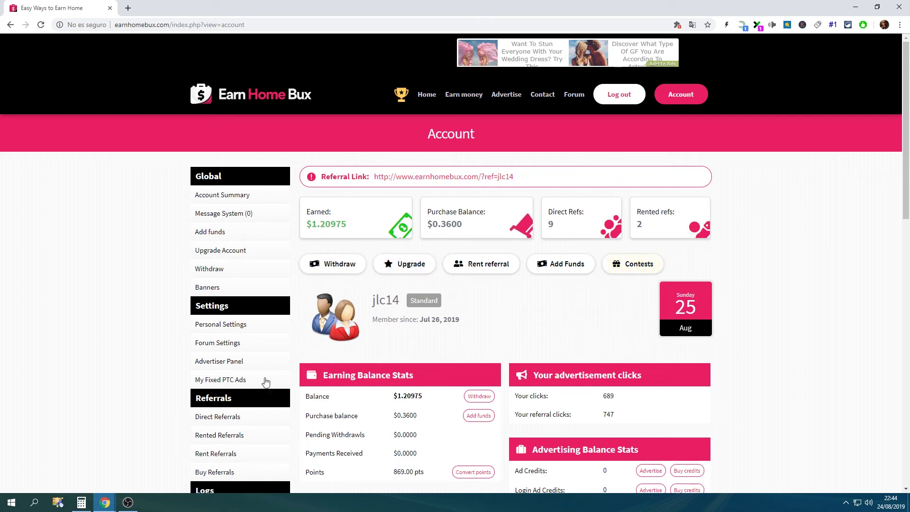
Step: Select all rented referrals and renew them with the option to keep them for 30 more days at 3% off
left_click(239, 441)
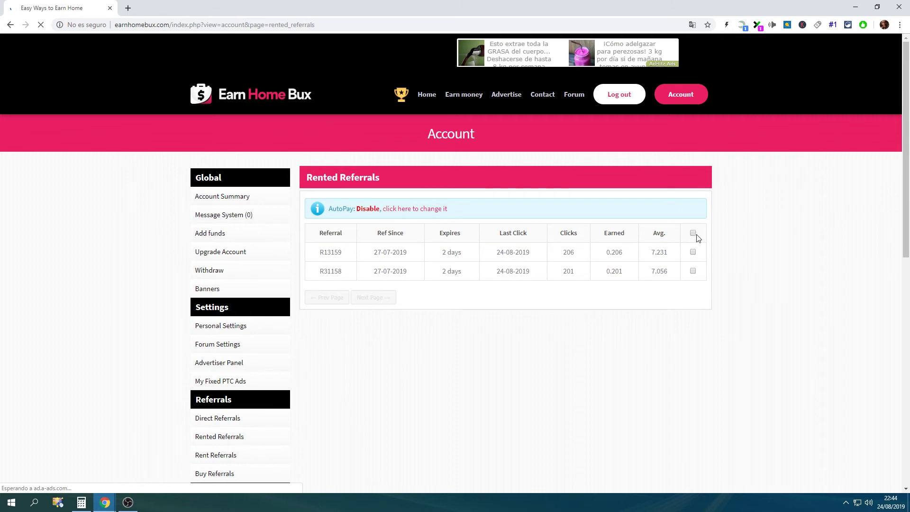
left_click(693, 233)
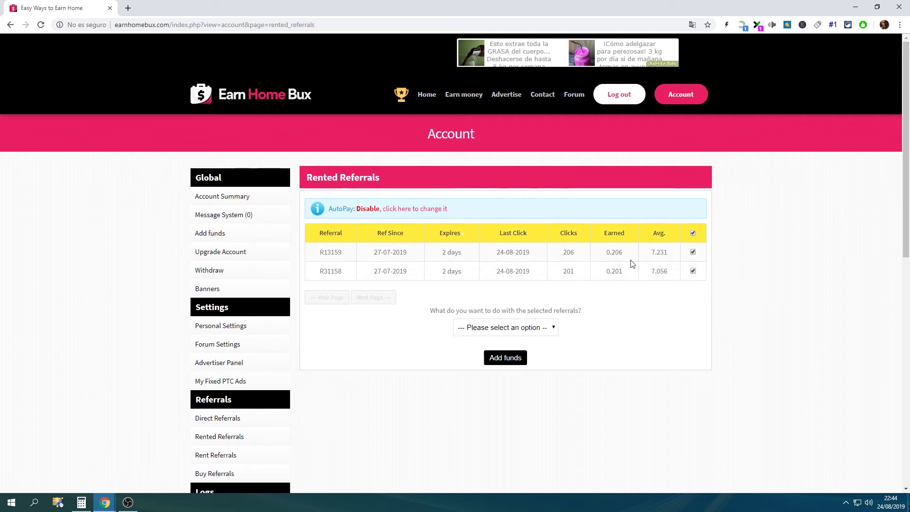
left_click(556, 328)
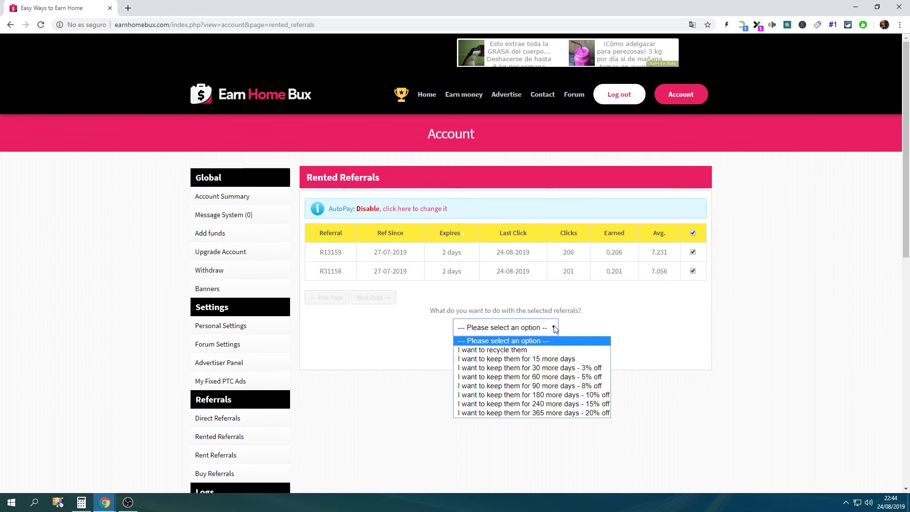
left_click(570, 368)
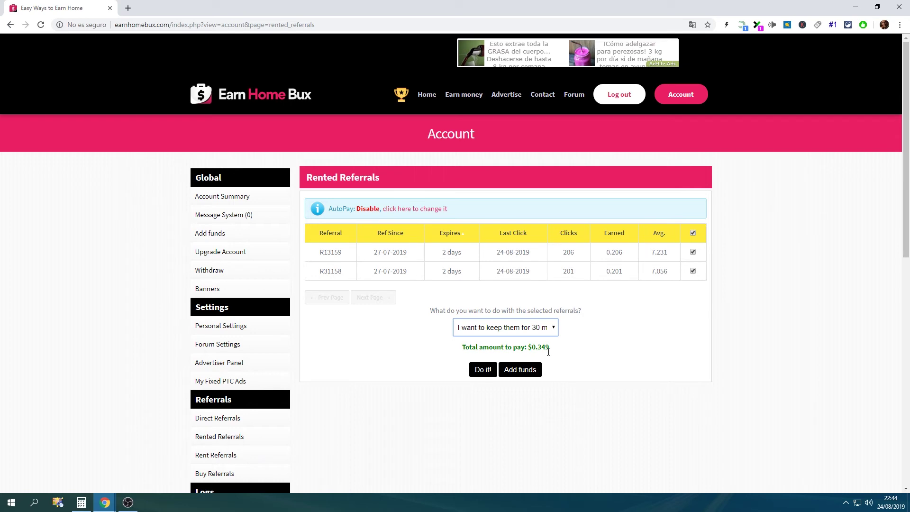
left_click(554, 328)
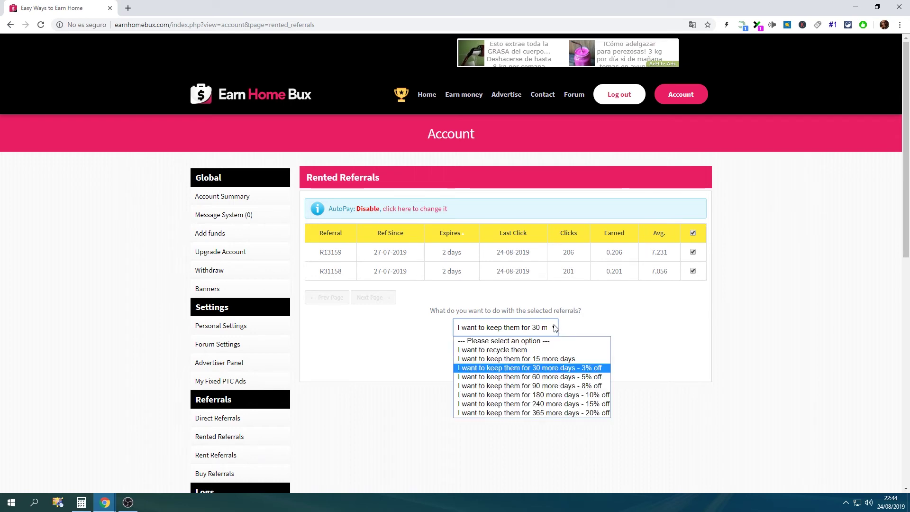
left_click(572, 369)
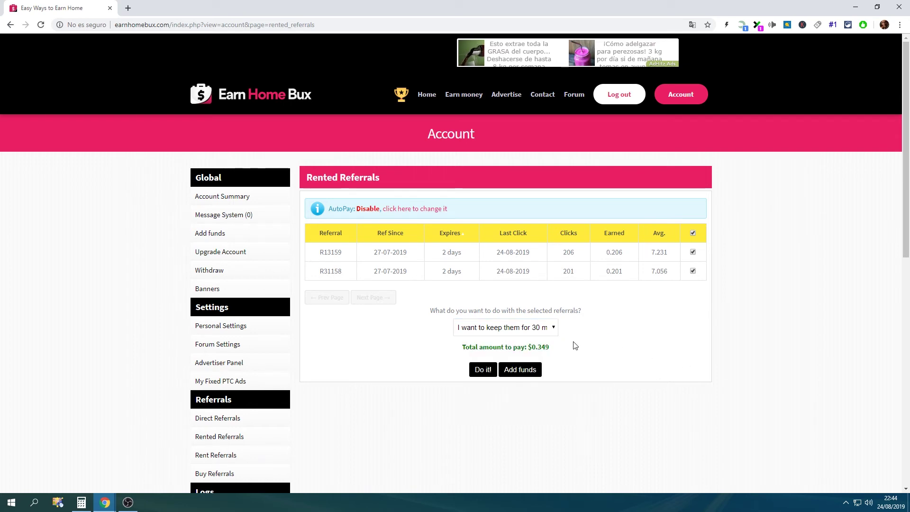
left_click(483, 369)
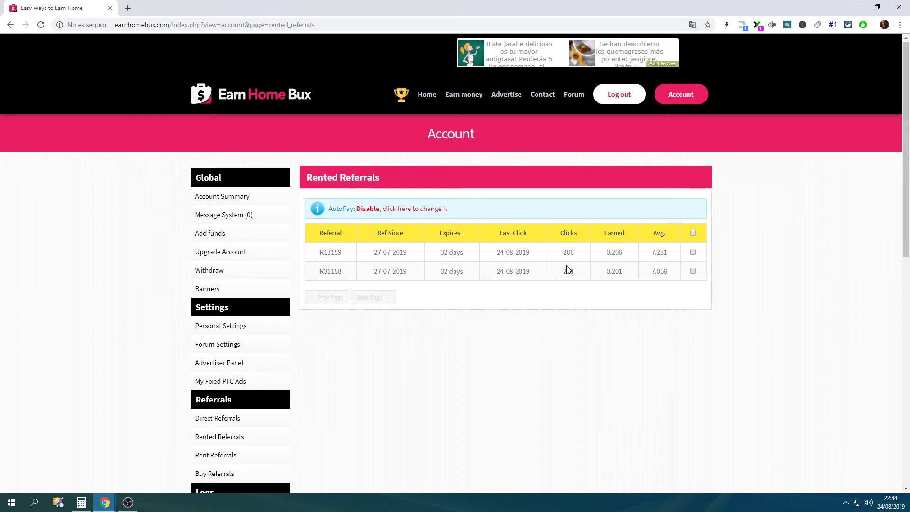
Step: Check the balances on the account overview and open the site's Payments page
left_click(684, 97)
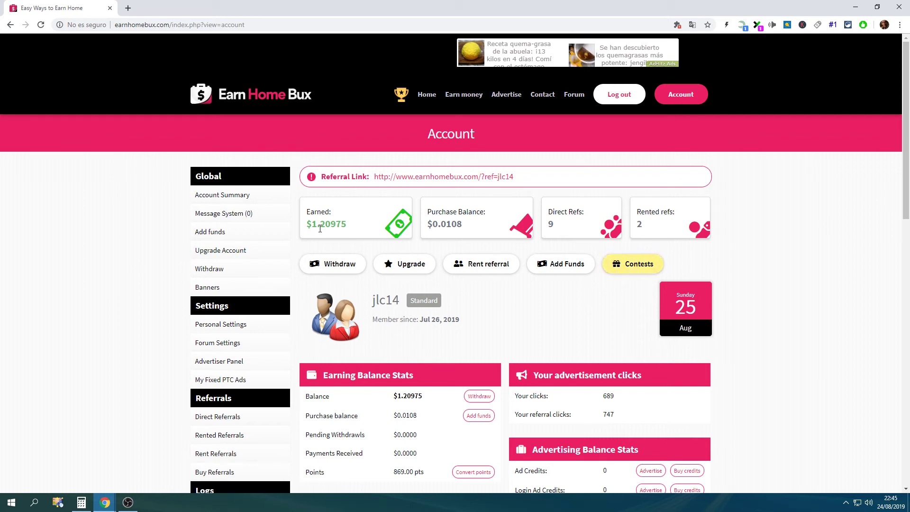
scroll(496, 344, "down", 15)
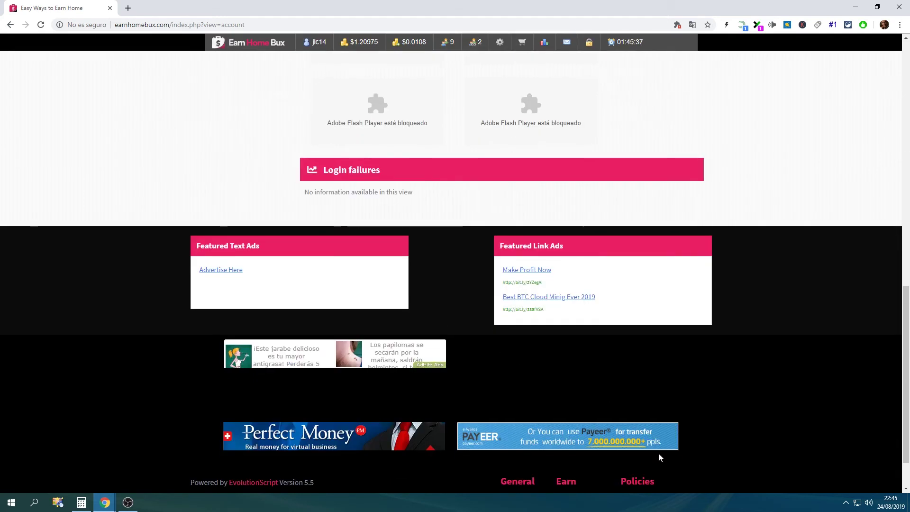
scroll(471, 477, "down", 1)
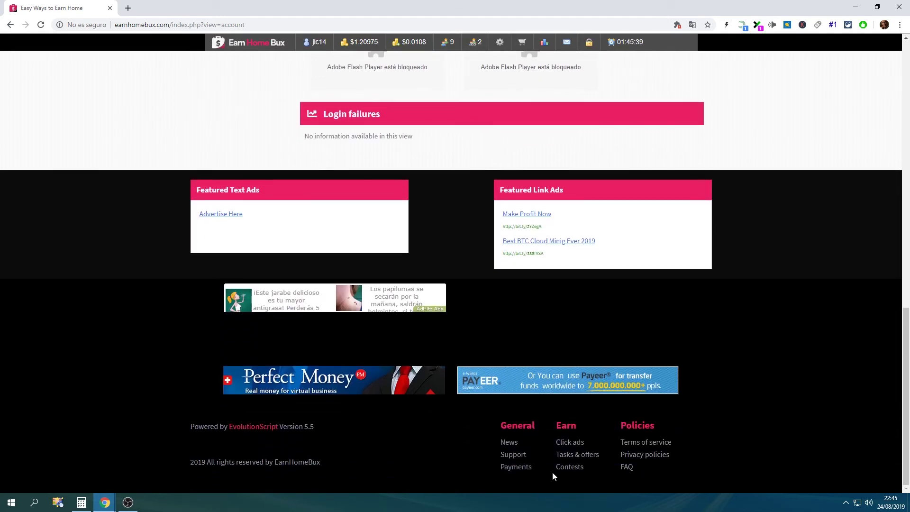
left_click(524, 468)
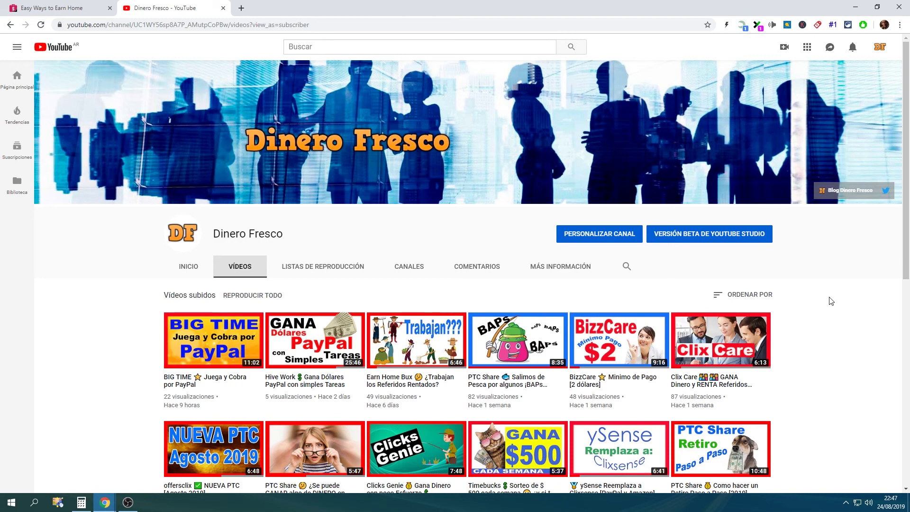
scroll(831, 301, "down", 3)
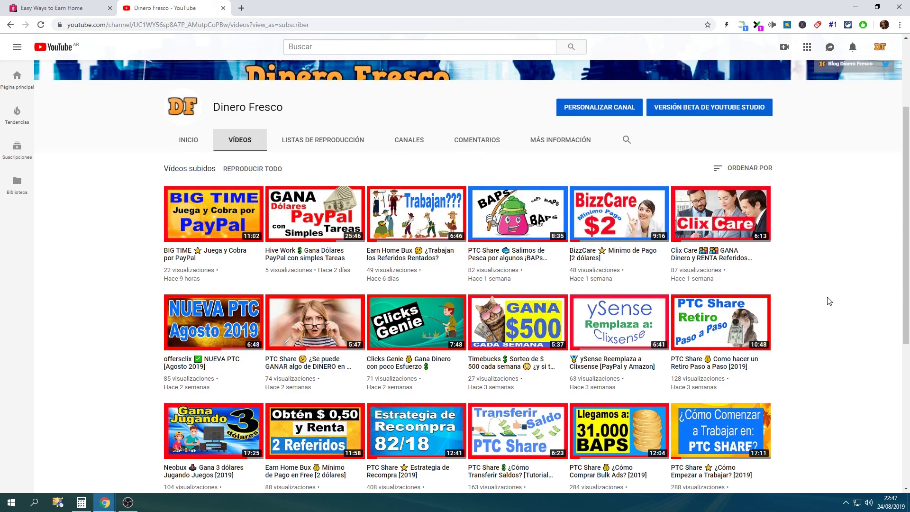
scroll(829, 300, "up", 3)
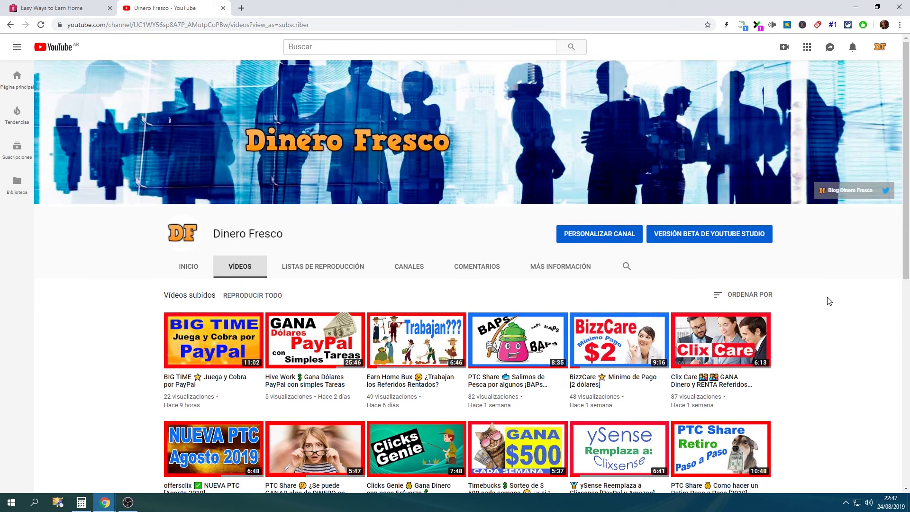